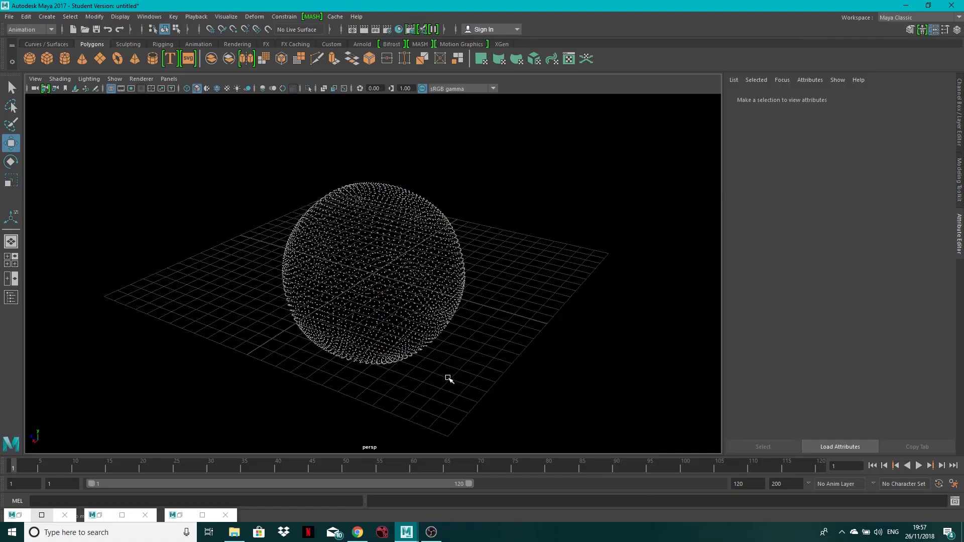
Turn off the viewport grid and tumble the camera around the white particle sphere
{"action": "left_click_drag", "start_coordinate": [378, 397], "coordinate": [454, 386], "text": "alt"}
{"action": "left_click", "coordinate": [111, 88]}
{"action": "left_click_drag", "start_coordinate": [380, 277], "coordinate": [316, 297], "text": "alt"}
{"action": "left_click_drag", "start_coordinate": [364, 223], "coordinate": [240, 247], "text": "alt"}
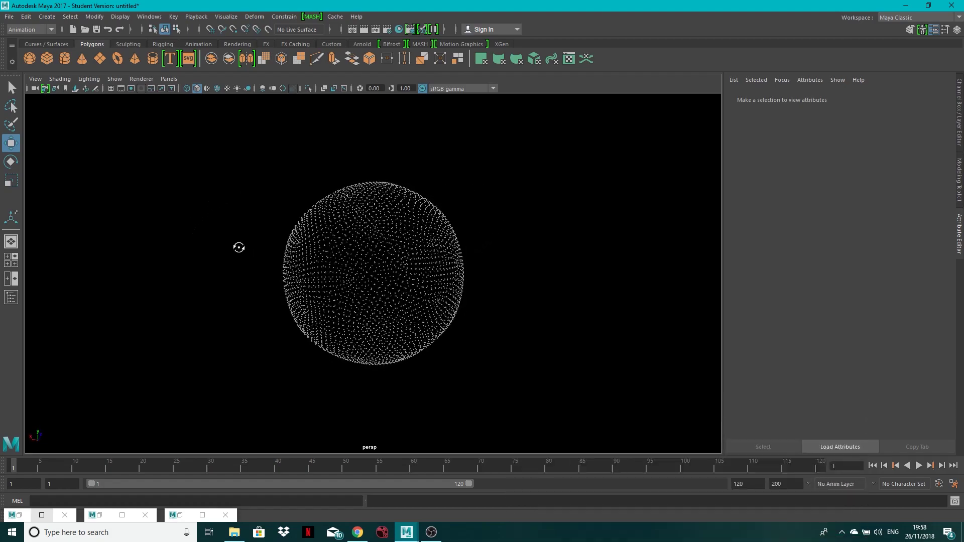
{"action": "left_click_drag", "start_coordinate": [239, 288], "coordinate": [217, 276], "text": "alt"}
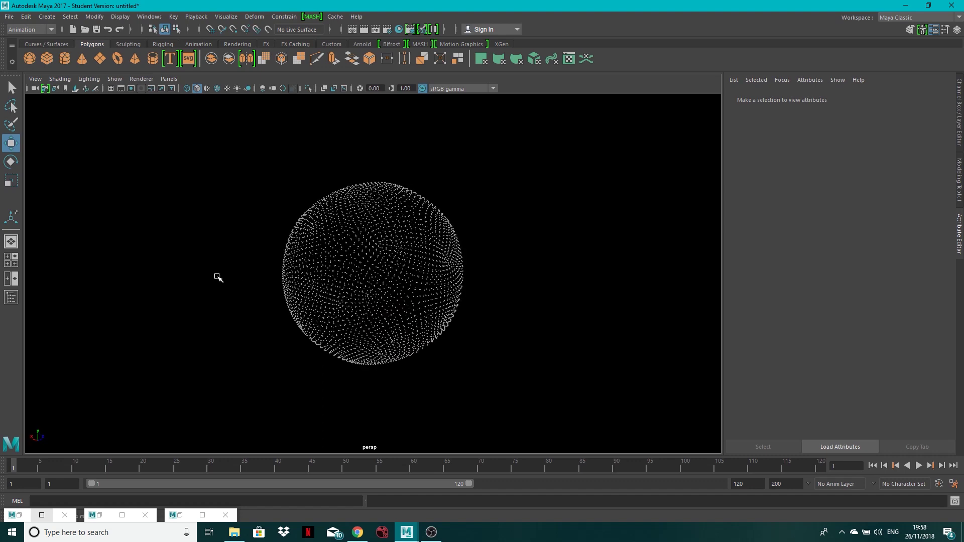
Create a new scene without saving the dot sphere, then show the grid again
{"action": "left_click", "coordinate": [9, 16]}
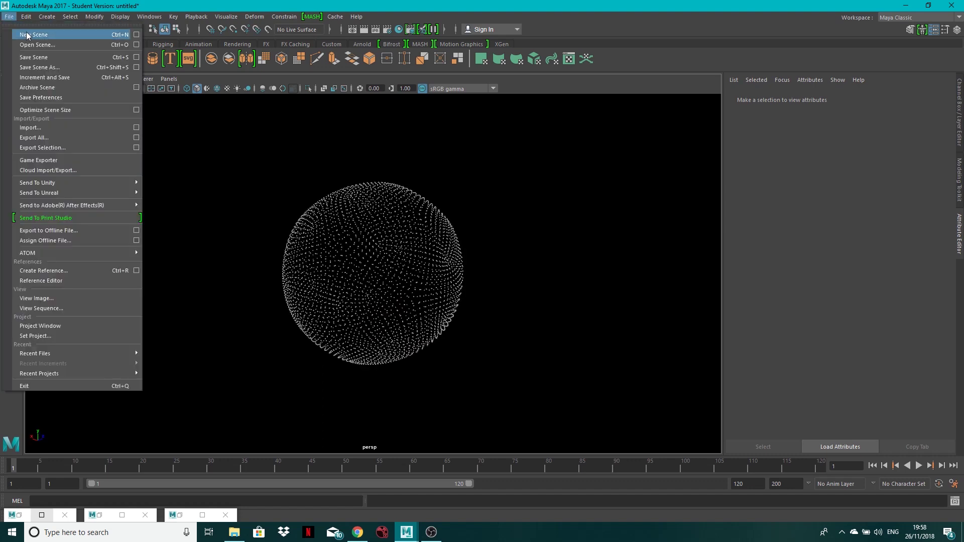
{"action": "left_click", "coordinate": [28, 33]}
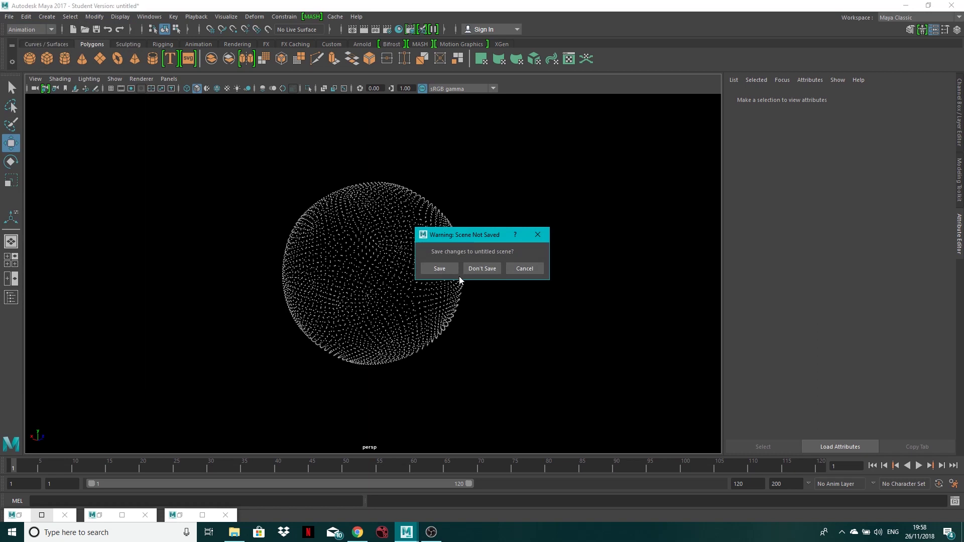
{"action": "left_click", "coordinate": [481, 268]}
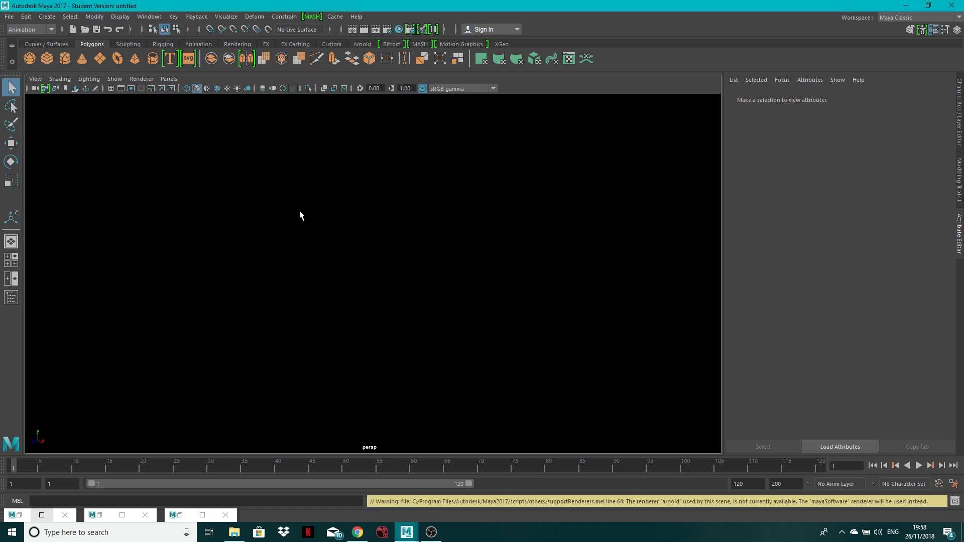
{"action": "left_click", "coordinate": [111, 89]}
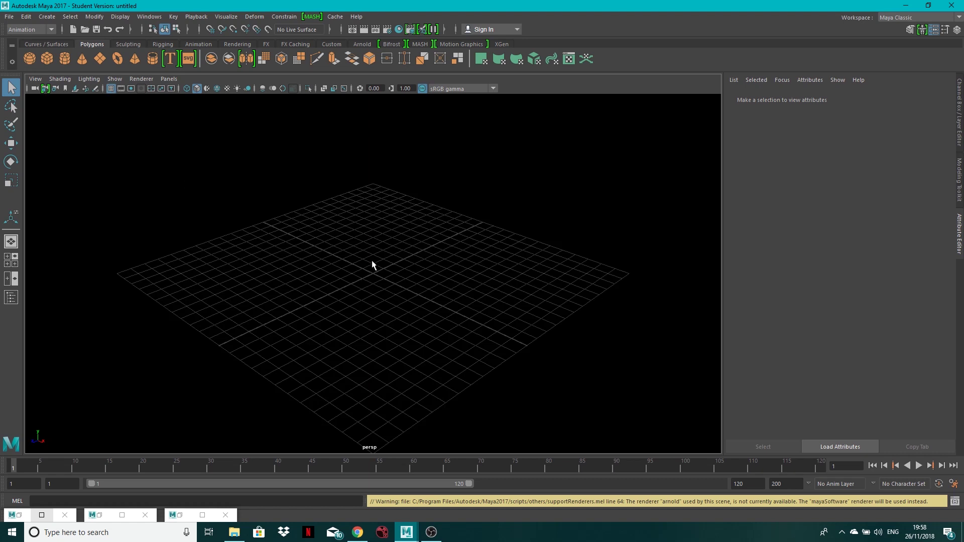
Switch to the Modeling menu set and create a platonic solid at the origin
{"action": "left_click", "coordinate": [40, 32]}
{"action": "left_click", "coordinate": [44, 40]}
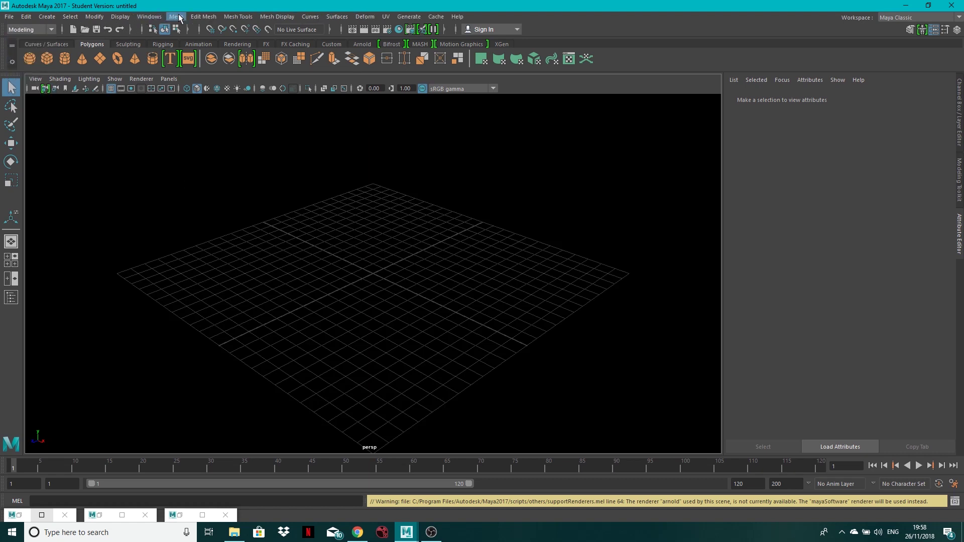
{"action": "left_click", "coordinate": [50, 17]}
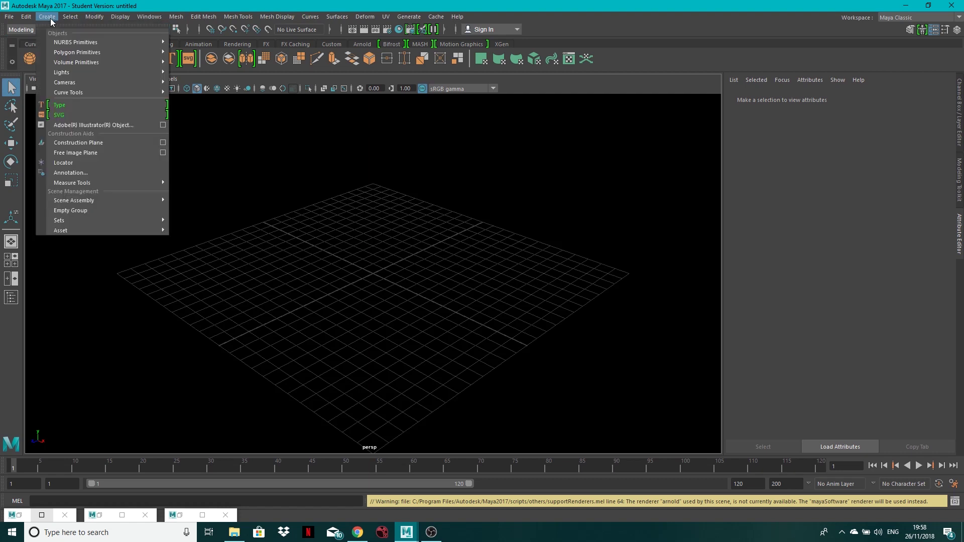
{"action": "mouse_move", "coordinate": [59, 42]}
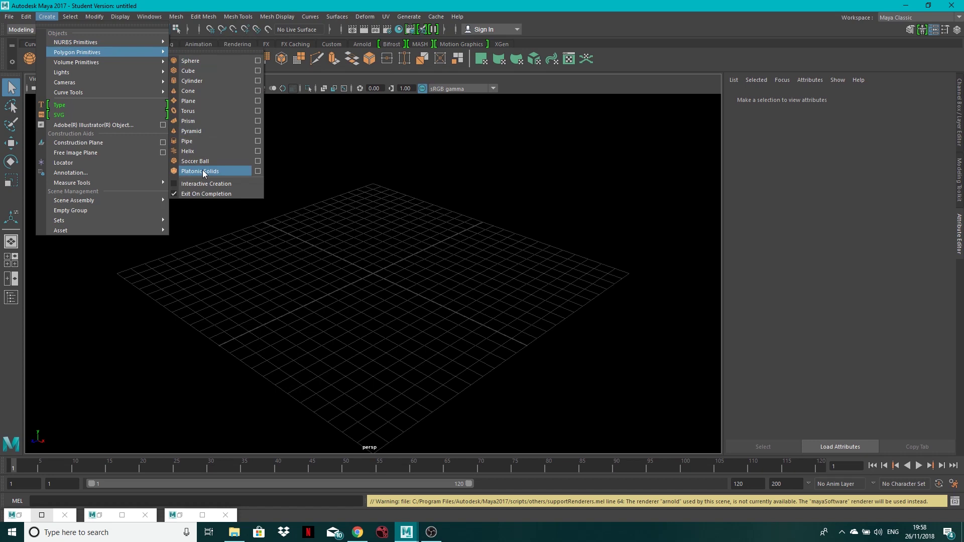
{"action": "left_click", "coordinate": [203, 171]}
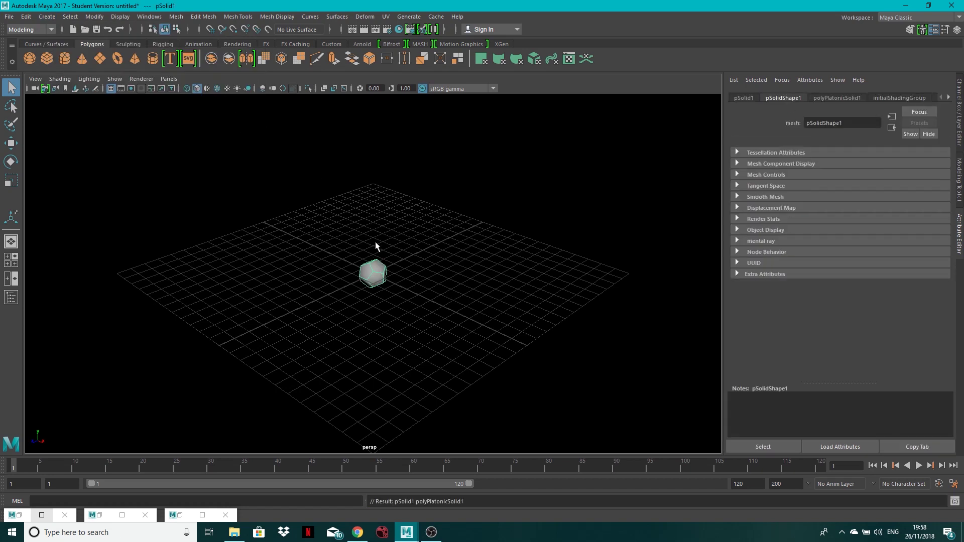
Scale the platonic solid up uniformly into a large dodecahedron
{"action": "key", "text": "F3"}
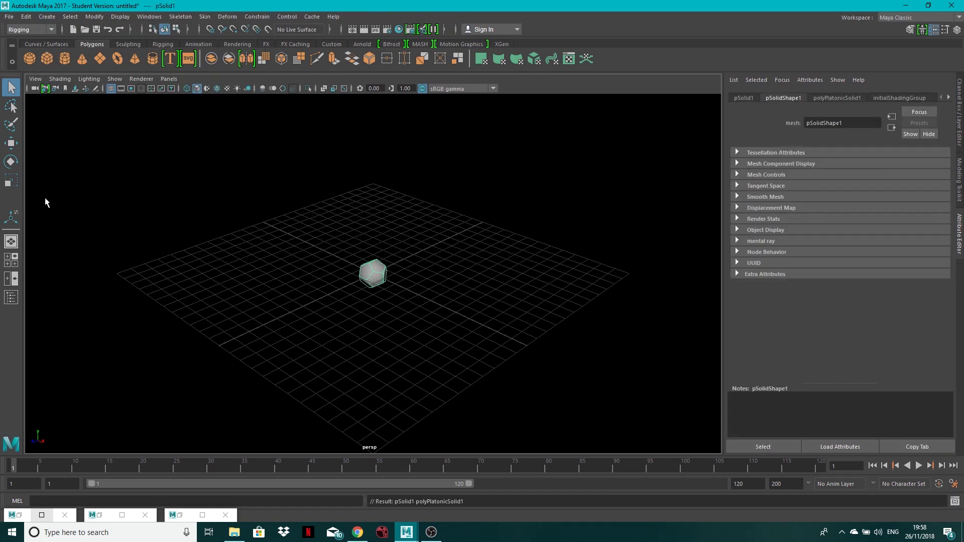
{"action": "key", "text": "r"}
{"action": "left_click_drag", "start_coordinate": [373, 274], "coordinate": [526, 252]}
{"action": "left_click", "coordinate": [25, 30]}
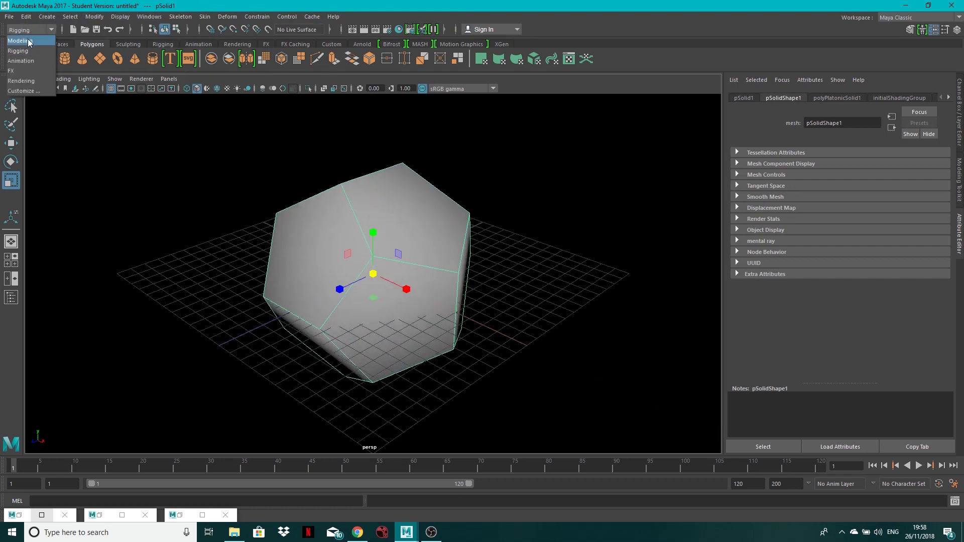
{"action": "left_click", "coordinate": [21, 41]}
{"action": "left_click", "coordinate": [176, 17]}
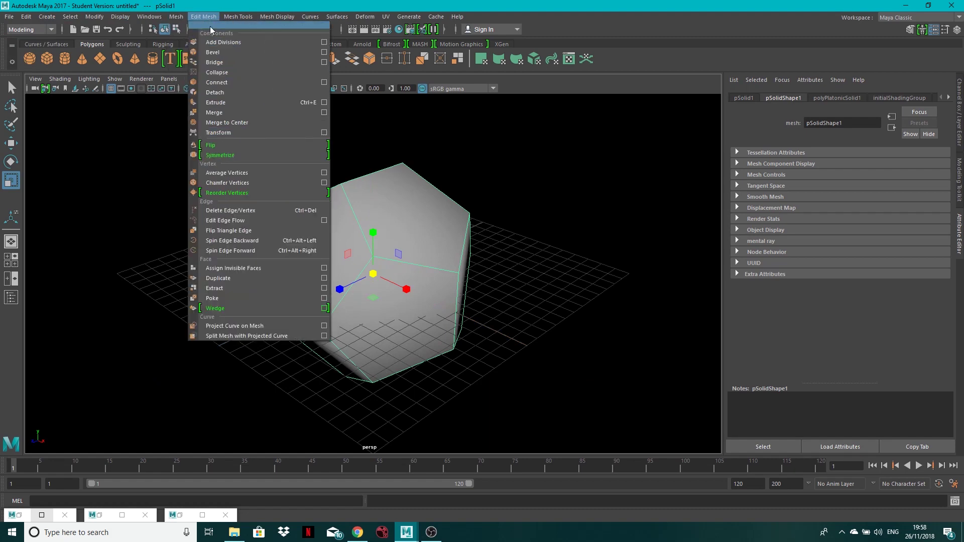
Smooth the platonic solid with 4 divisions
{"action": "left_click", "coordinate": [195, 109]}
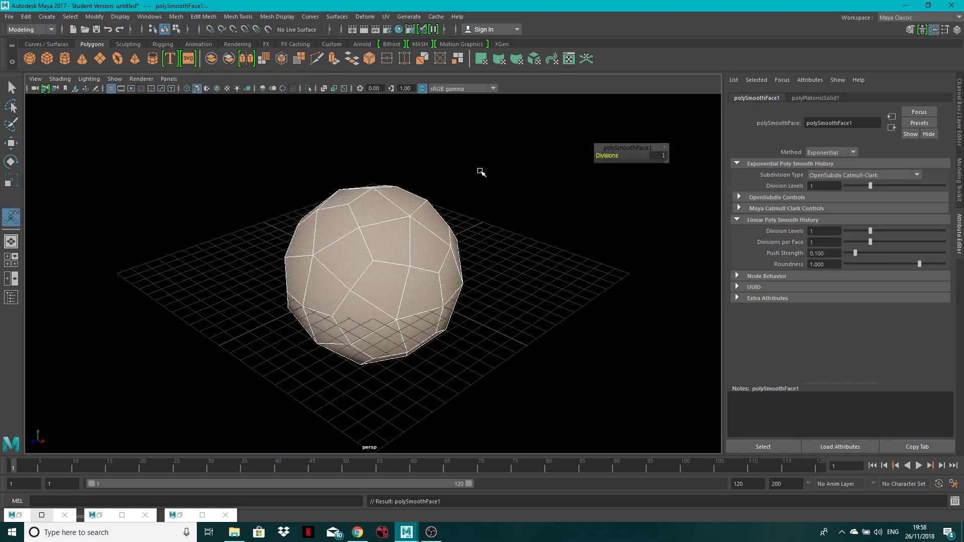
{"action": "left_click", "coordinate": [664, 156]}
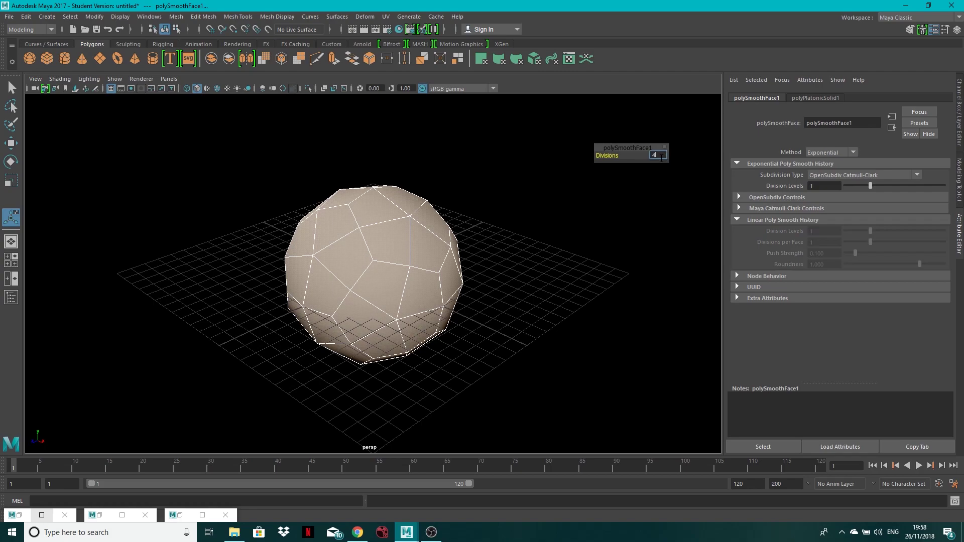
{"action": "key", "text": "Return"}
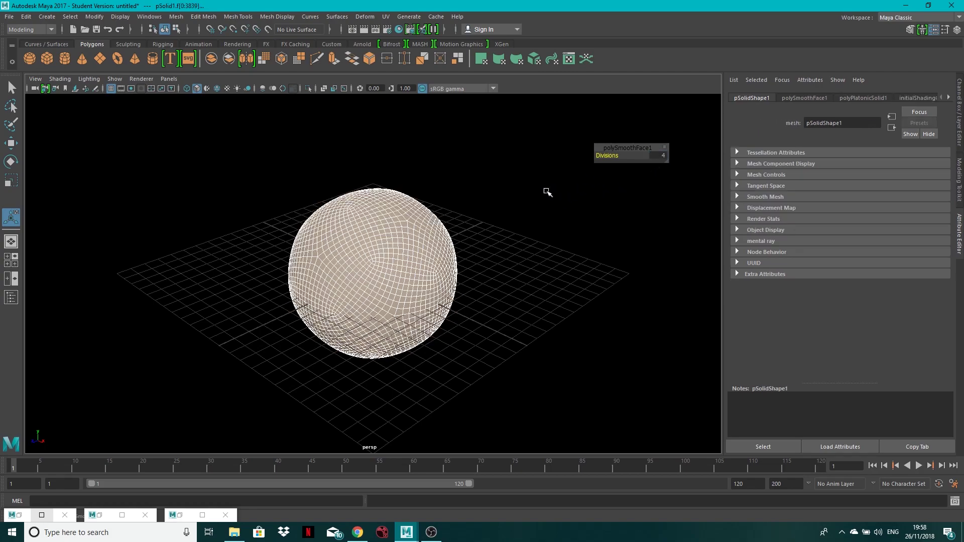
Reselect the whole smoothed solid pSolid1, viewing it from above
{"action": "left_click", "coordinate": [547, 192]}
{"action": "left_click", "coordinate": [334, 266]}
{"action": "left_click_drag", "start_coordinate": [419, 268], "coordinate": [394, 248], "text": "alt"}
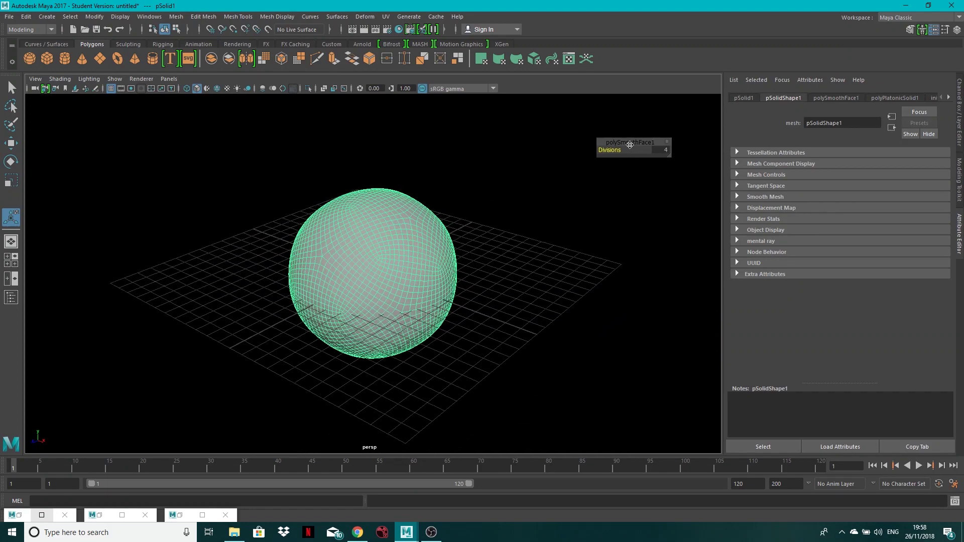
{"action": "left_click", "coordinate": [558, 233]}
{"action": "left_click", "coordinate": [396, 261]}
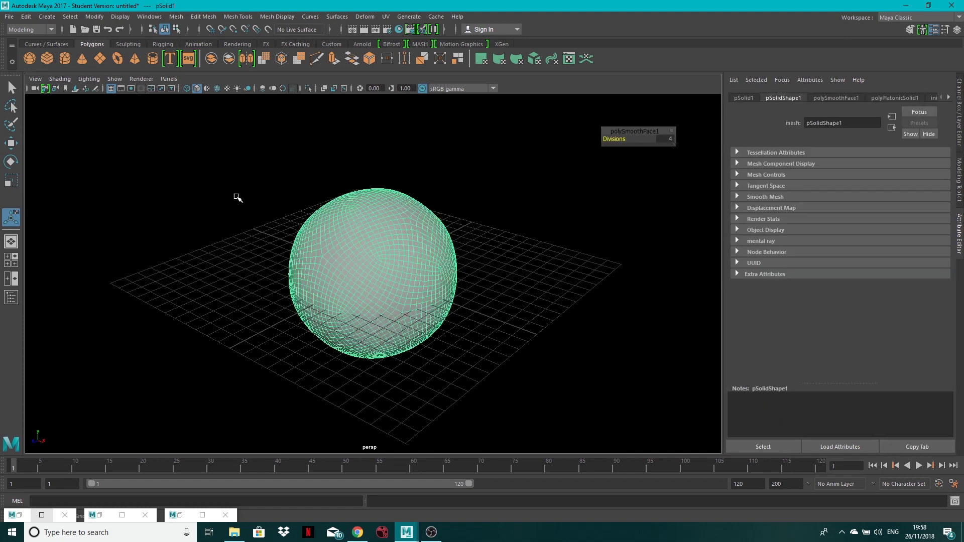
Create a polygon sphere and move it to the right of the big smoothed solid
{"action": "left_click", "coordinate": [29, 61]}
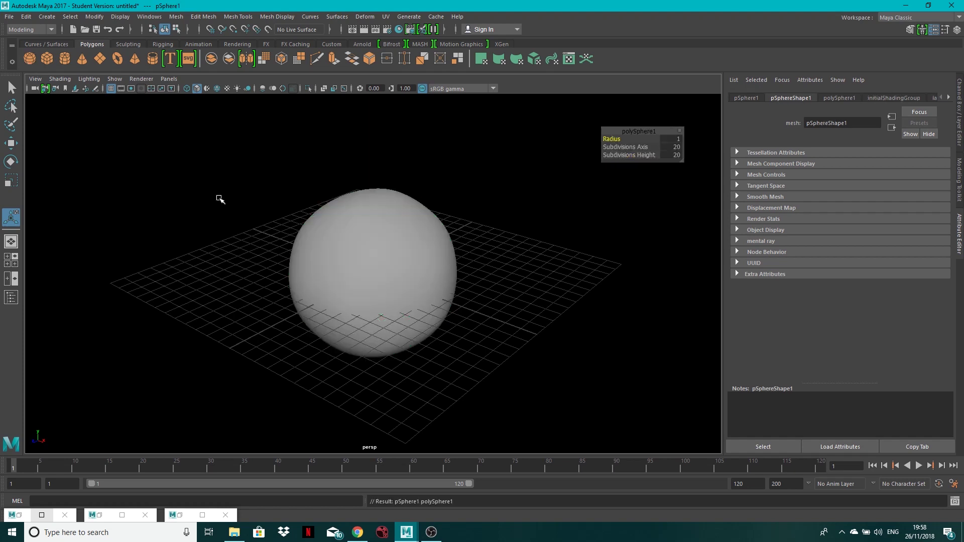
{"action": "key", "text": "w"}
{"action": "key", "text": "ctrl+d"}
{"action": "left_click_drag", "start_coordinate": [380, 294], "coordinate": [532, 324]}
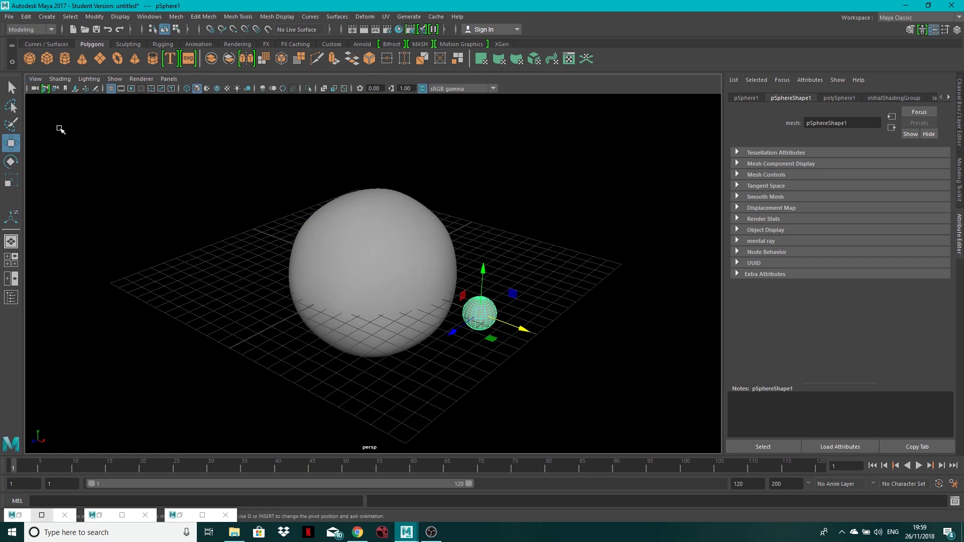
Dock a narrowed Outliner on the left and select pSphere1 in it
{"action": "left_click", "coordinate": [151, 20]}
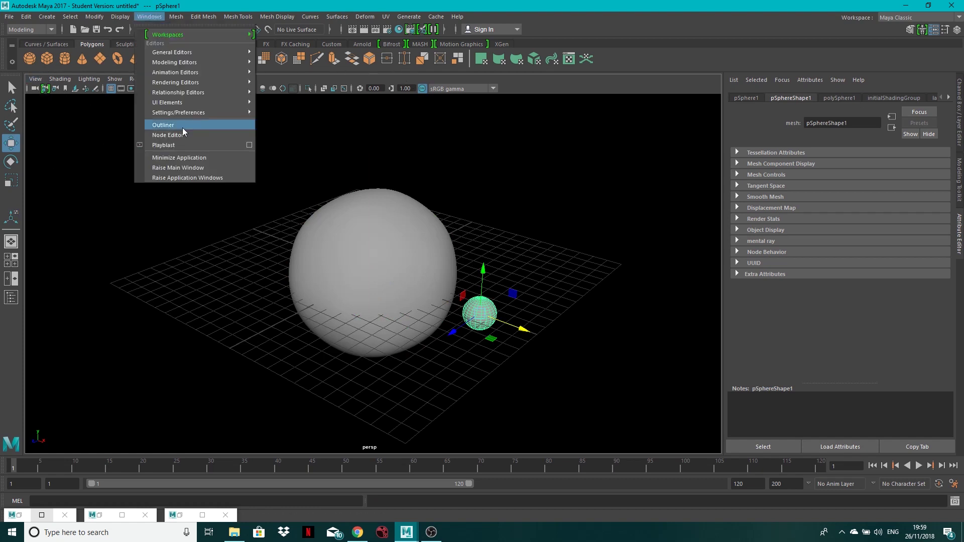
{"action": "left_click", "coordinate": [181, 129]}
{"action": "left_click_drag", "start_coordinate": [188, 108], "coordinate": [23, 134]}
{"action": "left_click", "coordinate": [206, 143]}
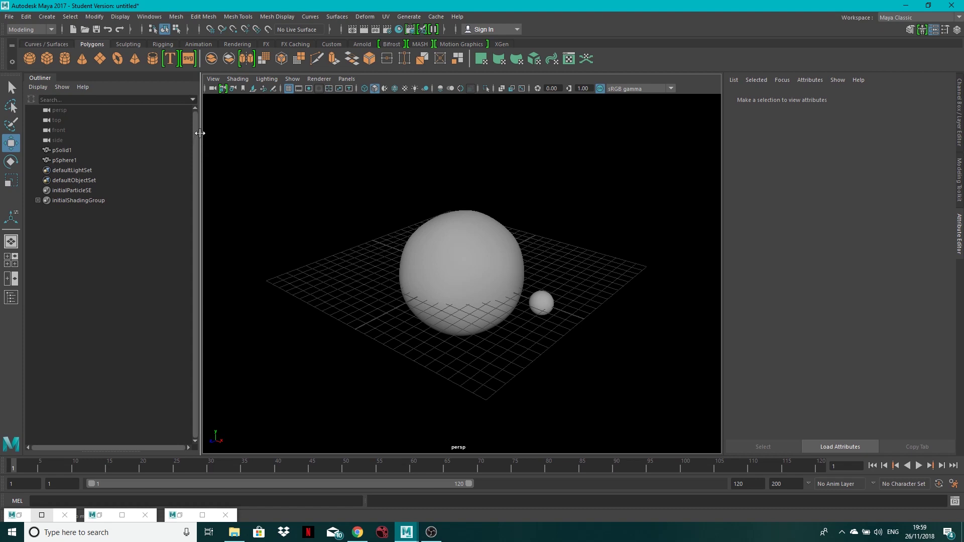
{"action": "left_click_drag", "start_coordinate": [201, 143], "coordinate": [167, 150]}
{"action": "left_click", "coordinate": [61, 151]}
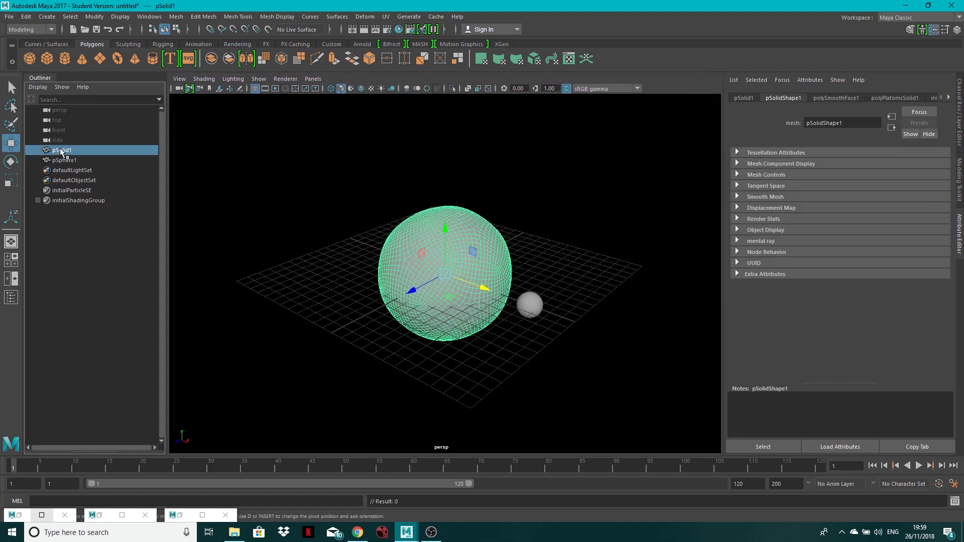
{"action": "left_click", "coordinate": [62, 161]}
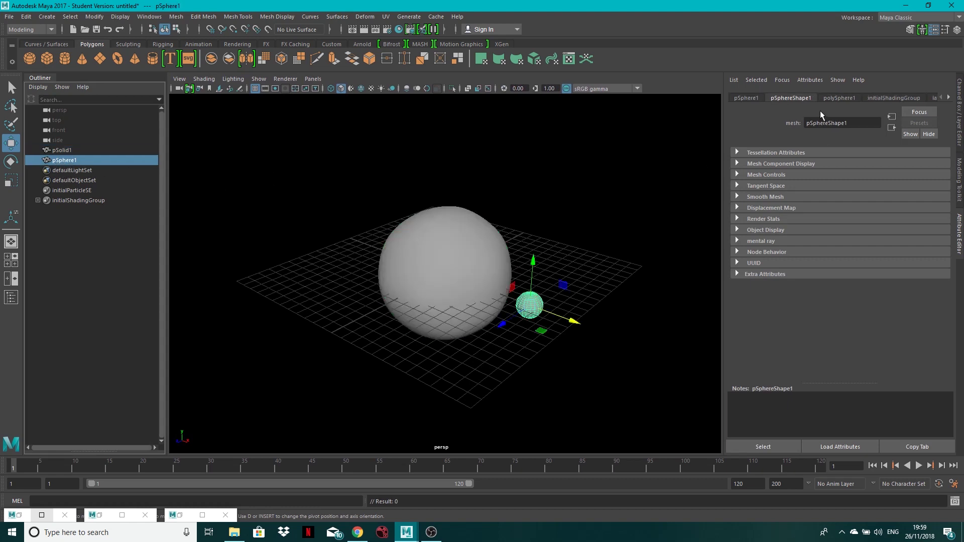
Set pSphere1's Scale X, Y and Z to 0.1 in the Transform Attributes
{"action": "left_click", "coordinate": [747, 99]}
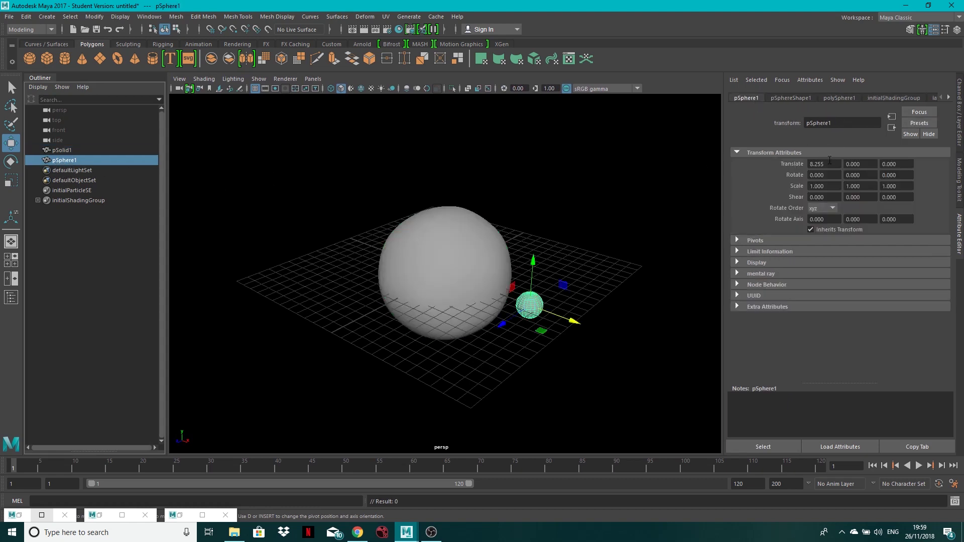
{"action": "left_click_drag", "start_coordinate": [831, 190], "coordinate": [793, 191]}
{"action": "type", "text": ".1"}
{"action": "key", "text": "Tab"}
{"action": "type", "text": ".1"}
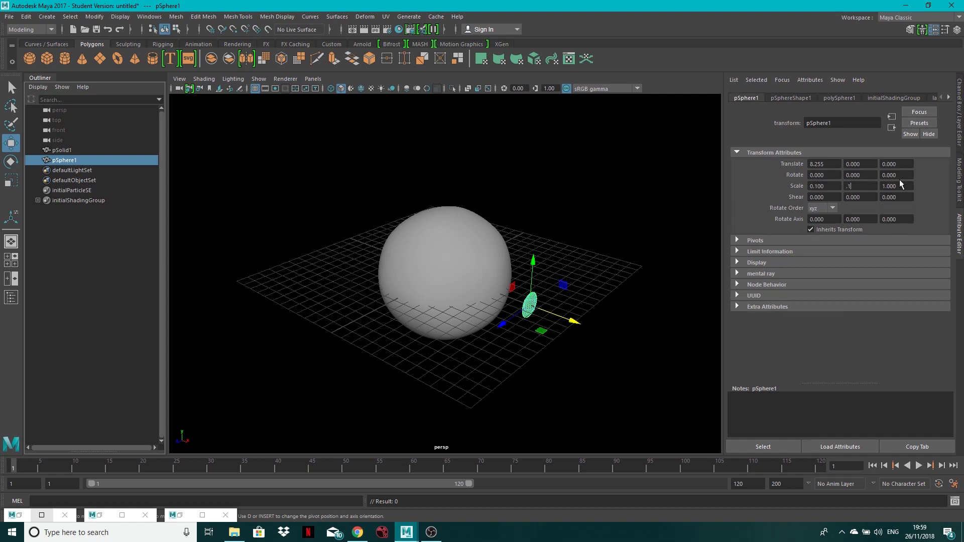
{"action": "key", "text": "Tab"}
{"action": "type", "text": ".1"}
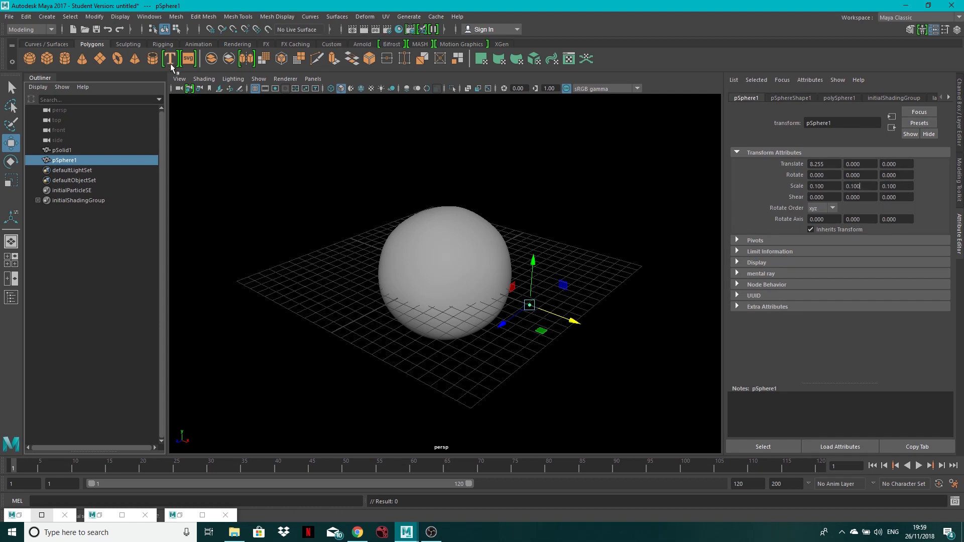
Switch to the Animation menu set and create a MASH network from pSphere1
{"action": "left_click", "coordinate": [27, 31]}
{"action": "left_click", "coordinate": [22, 54]}
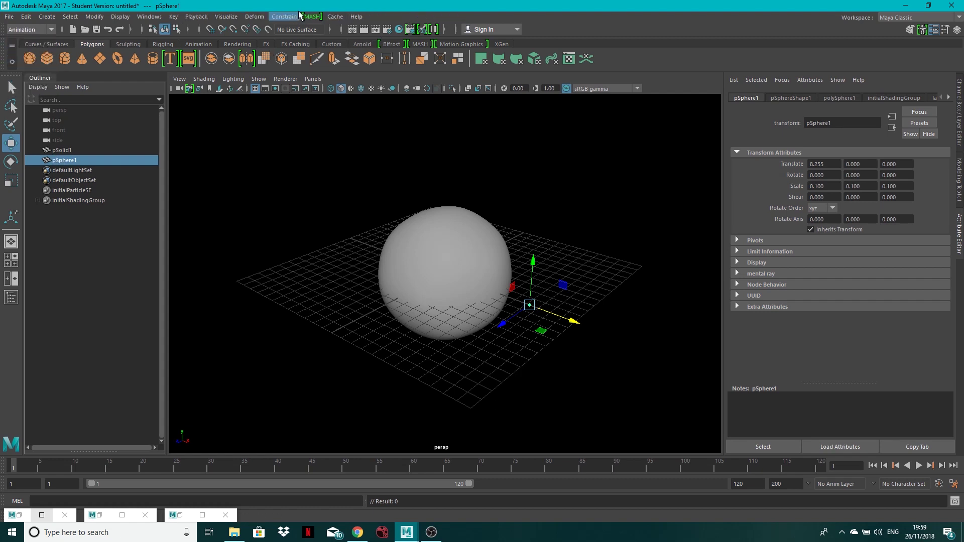
{"action": "left_click", "coordinate": [315, 19]}
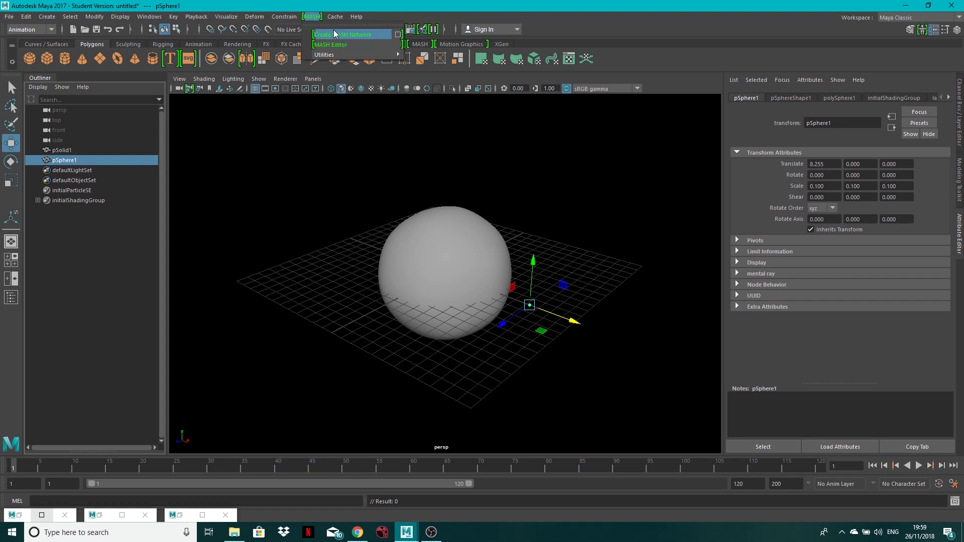
{"action": "left_click", "coordinate": [51, 19]}
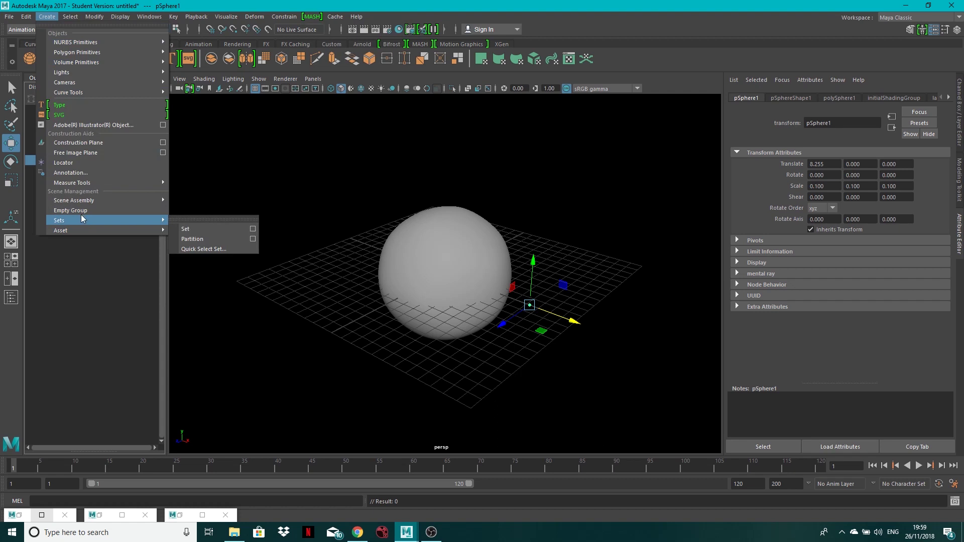
{"action": "left_click", "coordinate": [314, 17]}
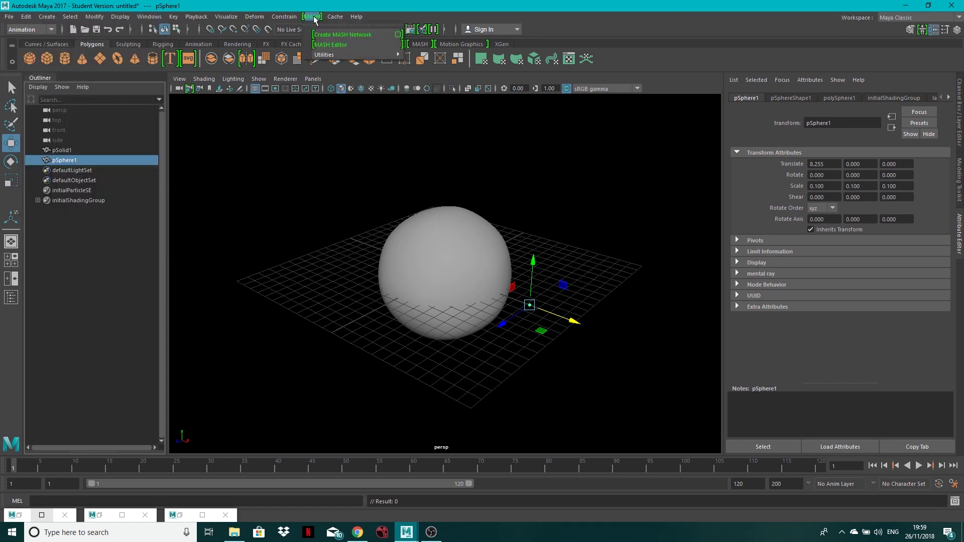
{"action": "left_click", "coordinate": [335, 33]}
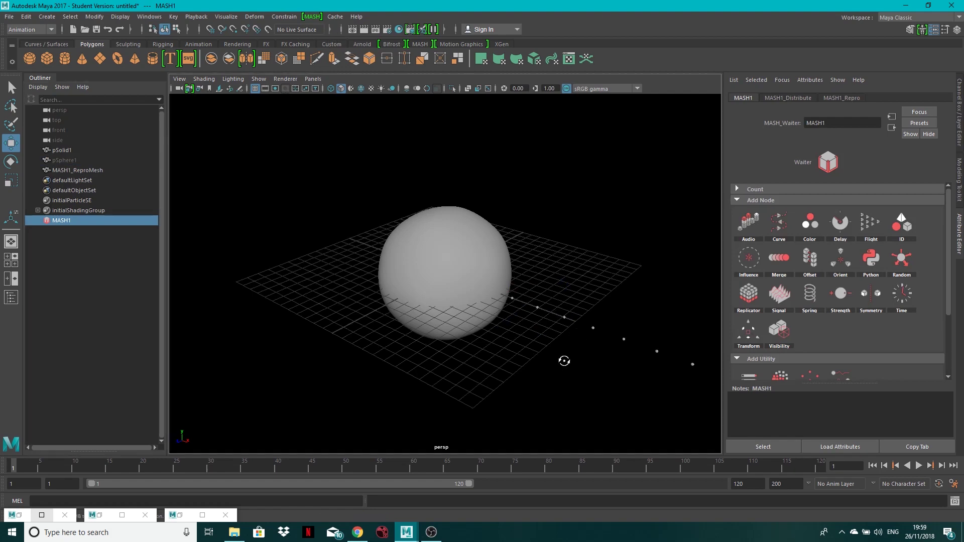
Open MASH1's Distribute settings and scroll to the Mesh section
{"action": "left_click_drag", "start_coordinate": [564, 361], "coordinate": [493, 331], "text": "alt"}
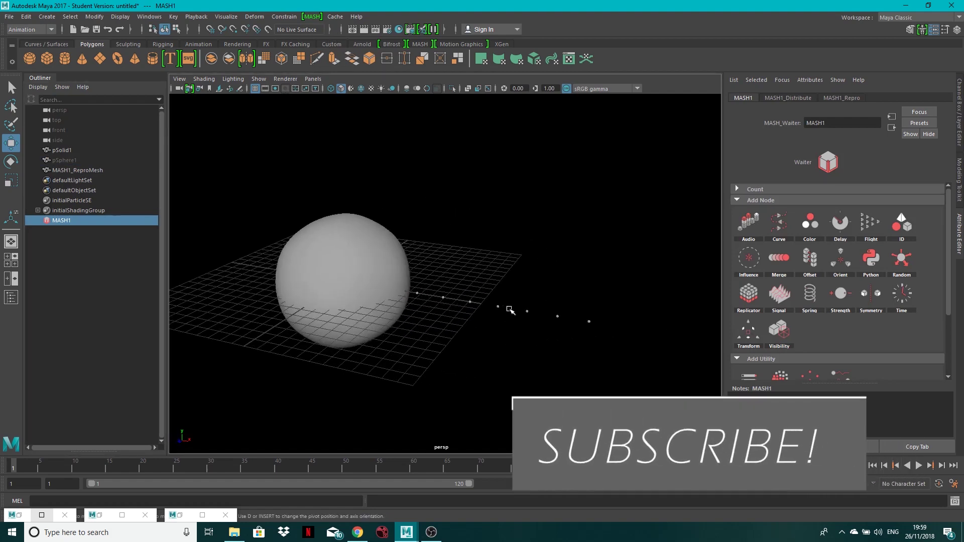
{"action": "left_click", "coordinate": [789, 97]}
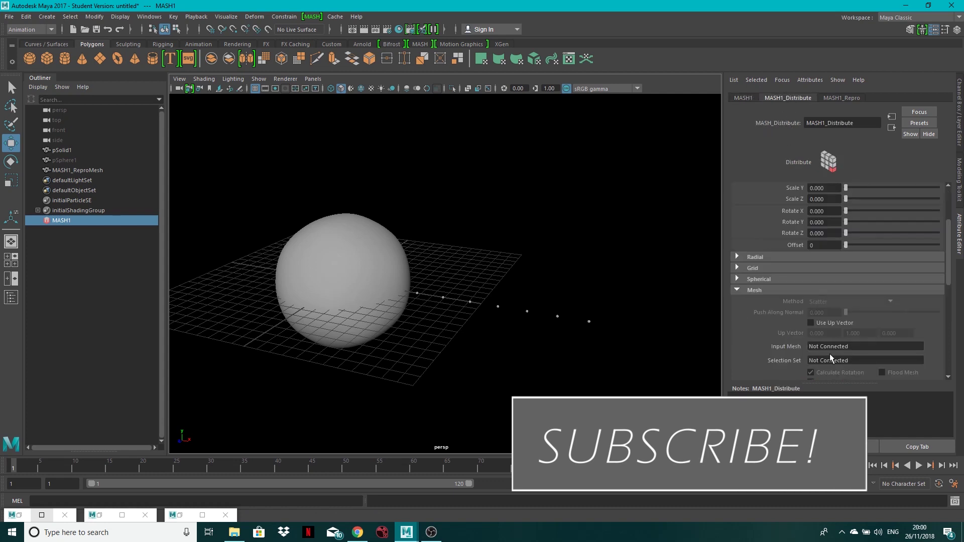
{"action": "left_click", "coordinate": [56, 150]}
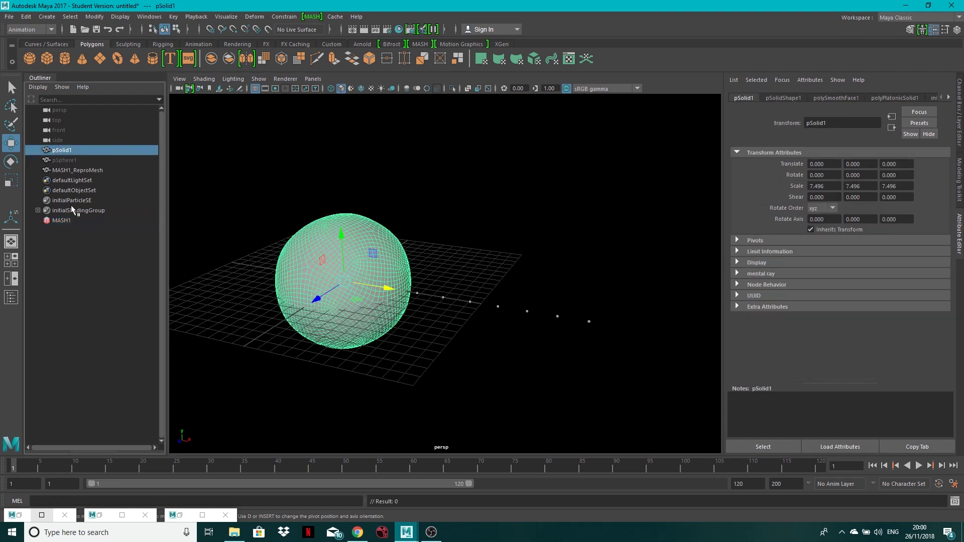
{"action": "left_click", "coordinate": [59, 221]}
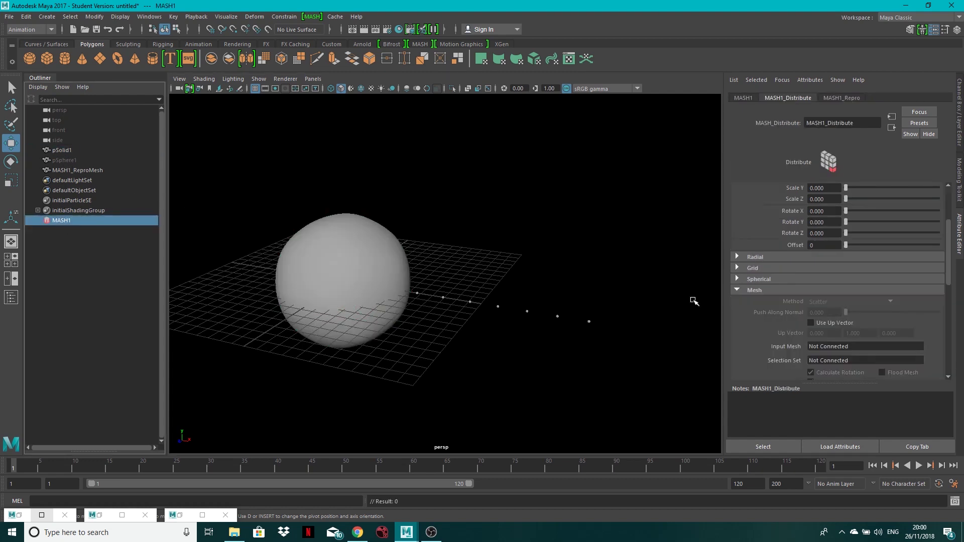
{"action": "left_click", "coordinate": [759, 296]}
{"action": "scroll", "coordinate": [788, 260], "scroll_direction": "down", "scroll_amount": 5}
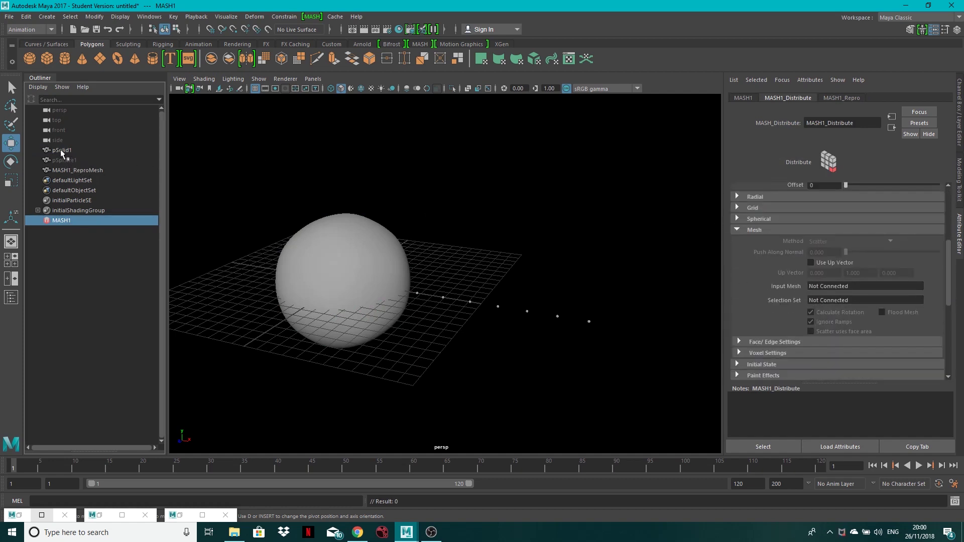
Drag pSolid1 from the Outliner into the Input Mesh field and centre the view on it
{"action": "middle_click_drag", "start_coordinate": [59, 150], "coordinate": [310, 198]}
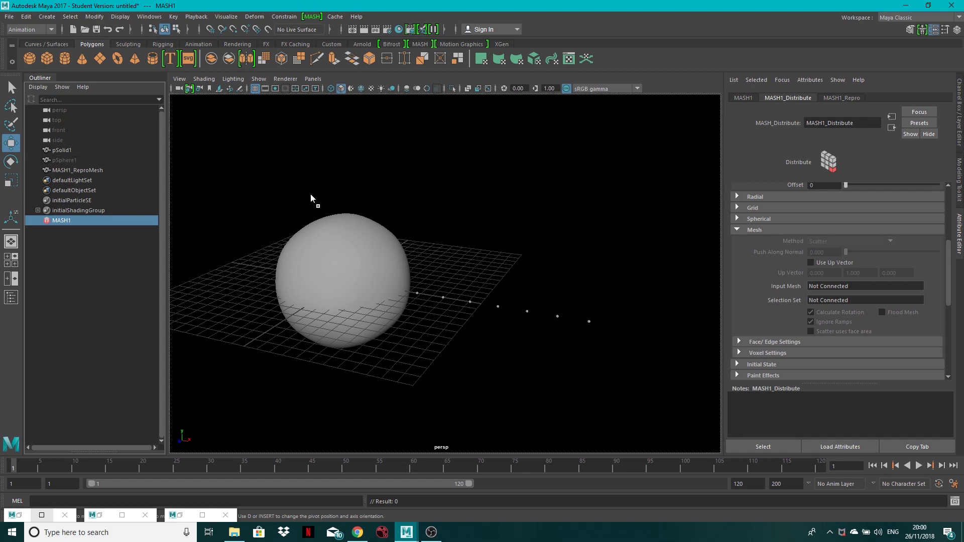
{"action": "middle_click_drag", "start_coordinate": [719, 279], "coordinate": [828, 287]}
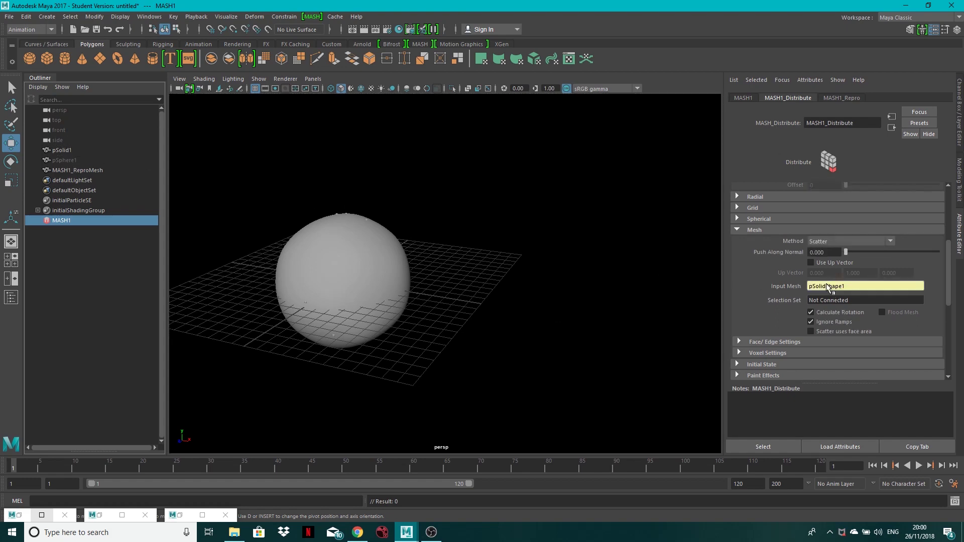
{"action": "left_click_drag", "start_coordinate": [306, 271], "coordinate": [482, 252], "text": "alt"}
{"action": "left_click_drag", "start_coordinate": [564, 201], "coordinate": [510, 265], "text": "alt"}
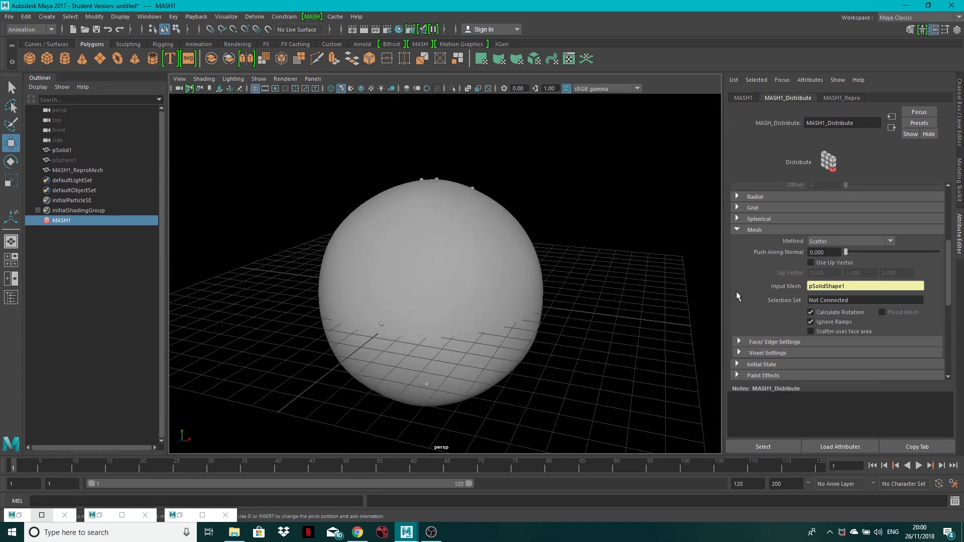
Distribute by Vertex with 37 points and Flood Mesh enabled, then select pSolid1
{"action": "left_click", "coordinate": [840, 241]}
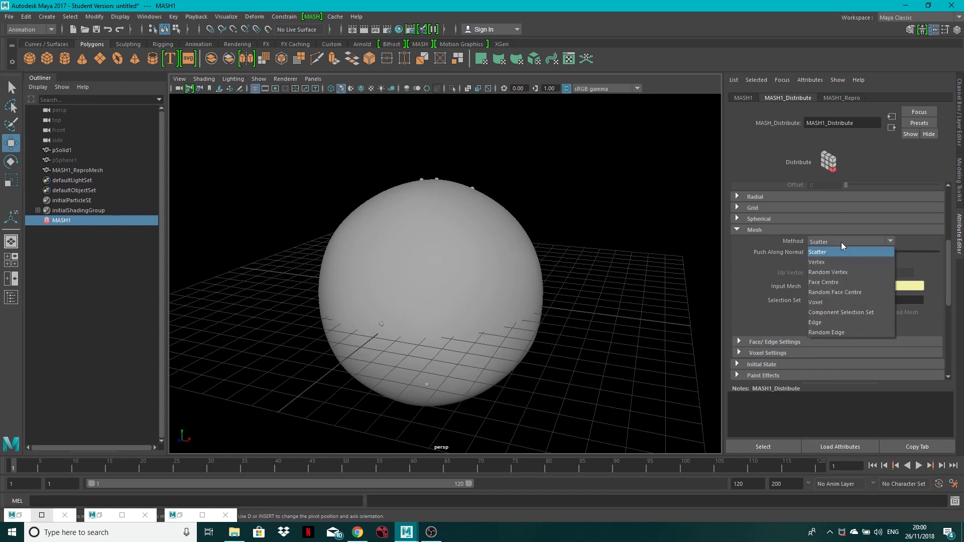
{"action": "left_click", "coordinate": [829, 260]}
{"action": "scroll", "coordinate": [826, 251], "scroll_direction": "up", "scroll_amount": 5}
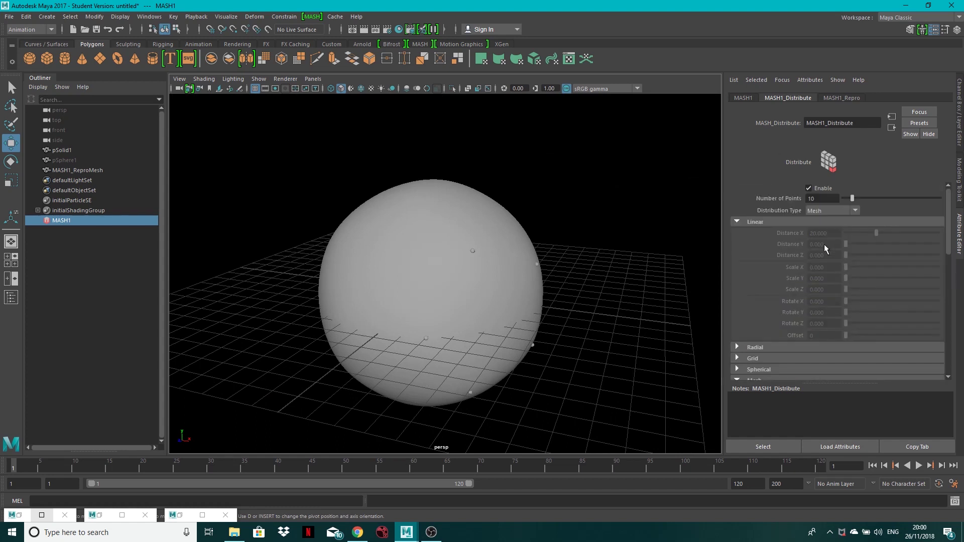
{"action": "left_click_drag", "start_coordinate": [853, 197], "coordinate": [881, 197]}
{"action": "scroll", "coordinate": [833, 236], "scroll_direction": "down", "scroll_amount": 5}
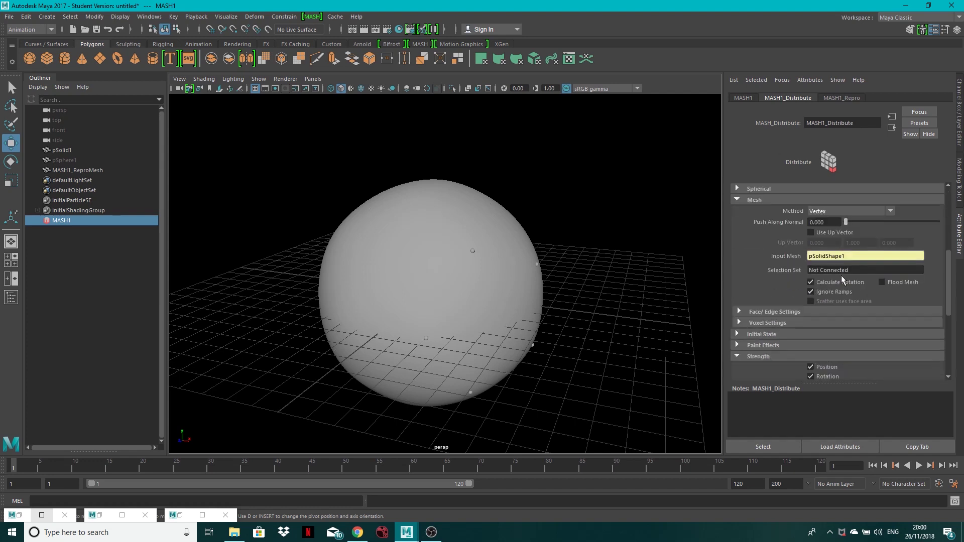
{"action": "left_click", "coordinate": [837, 212]}
{"action": "left_click", "coordinate": [827, 233]}
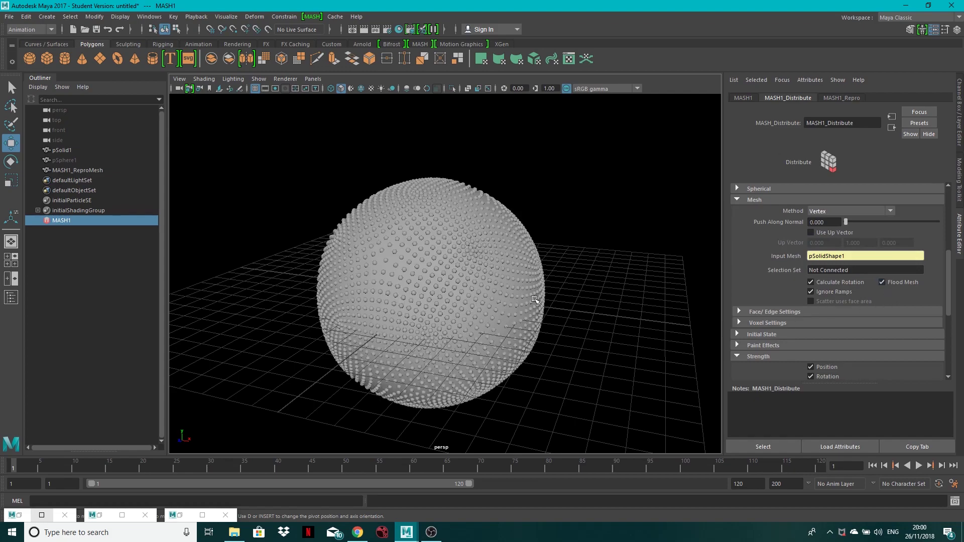
{"action": "left_click_drag", "start_coordinate": [577, 228], "coordinate": [544, 217], "text": "alt"}
{"action": "left_click", "coordinate": [67, 151]}
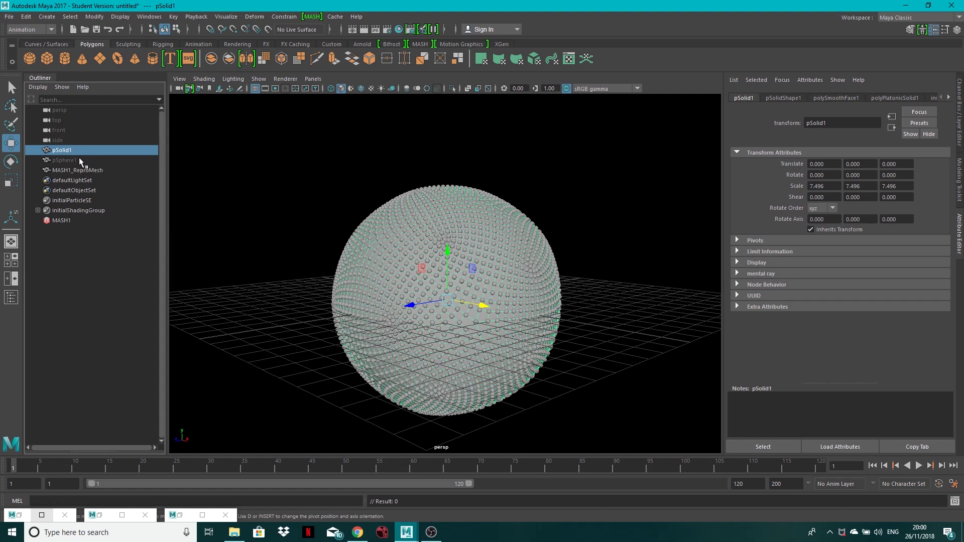
Hide the platonic solid pSolid1 and select the source sphere pSphere1
{"action": "key", "text": "shift+h"}
{"action": "key", "text": "ctrl+h"}
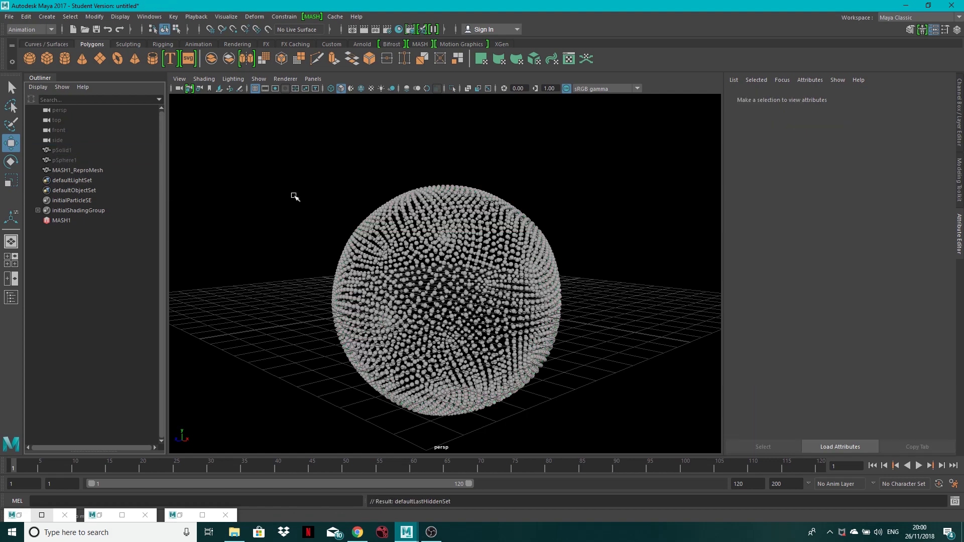
{"action": "left_click", "coordinate": [65, 160]}
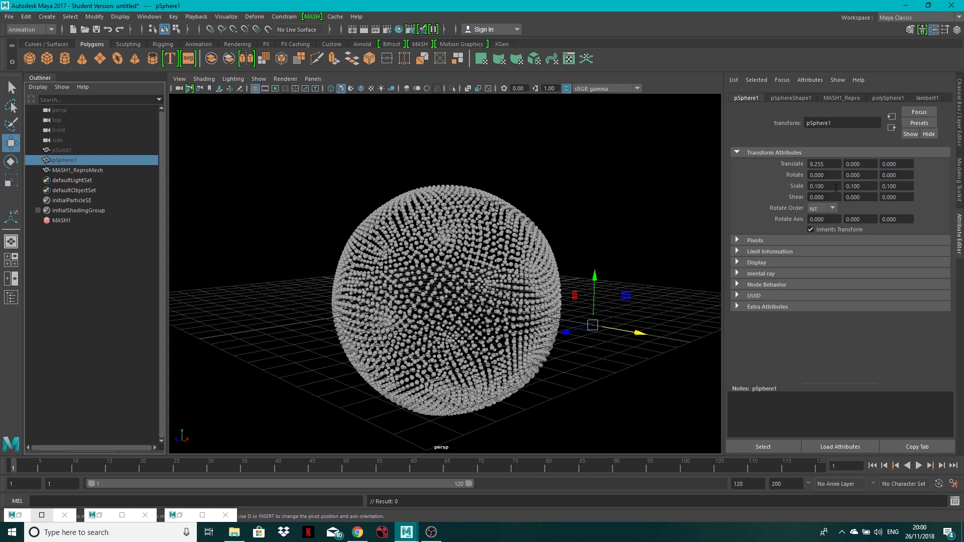
Scale pSphere1 to 0.05 on X, Y and Z
{"action": "type", "text": "05"}
{"action": "key", "text": "Return"}
{"action": "key", "text": "Tab"}
{"action": "double_click", "coordinate": [862, 185]}
{"action": "type", "text": "0.05"}
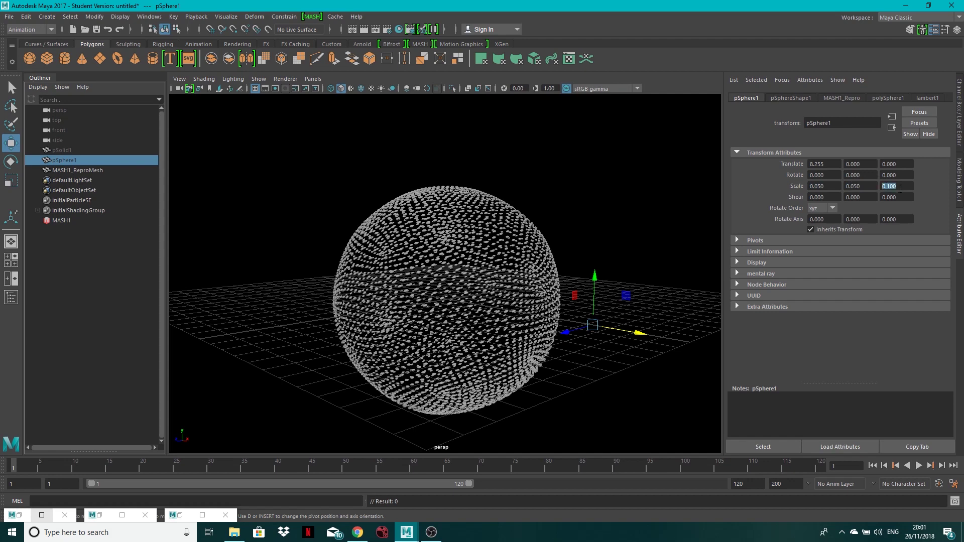
{"action": "double_click", "coordinate": [897, 186]}
{"action": "type", "text": "0.05"}
{"action": "key", "text": "Return"}
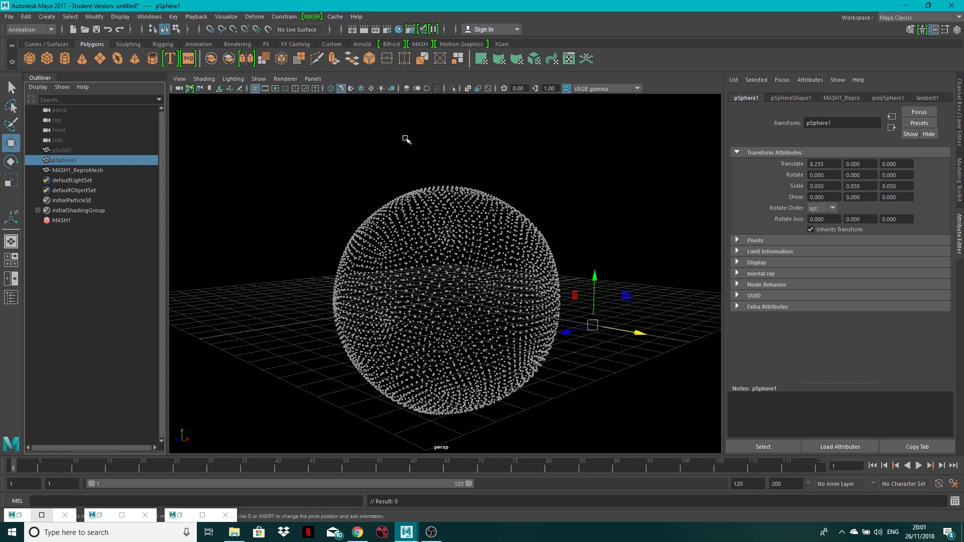
Turn off the viewport grid and shrink pSphere1 further to 0.03 on all three axes
{"action": "left_click", "coordinate": [253, 89]}
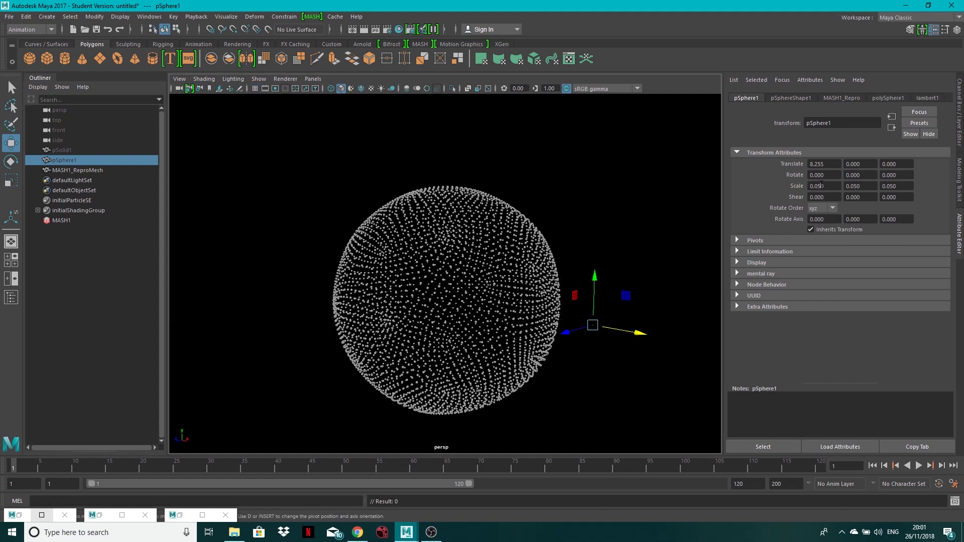
{"action": "double_click", "coordinate": [819, 185]}
{"action": "type", "text": "0.03"}
{"action": "key", "text": "Return"}
{"action": "double_click", "coordinate": [863, 187]}
{"action": "type", "text": "0.03"}
{"action": "key", "text": "Return"}
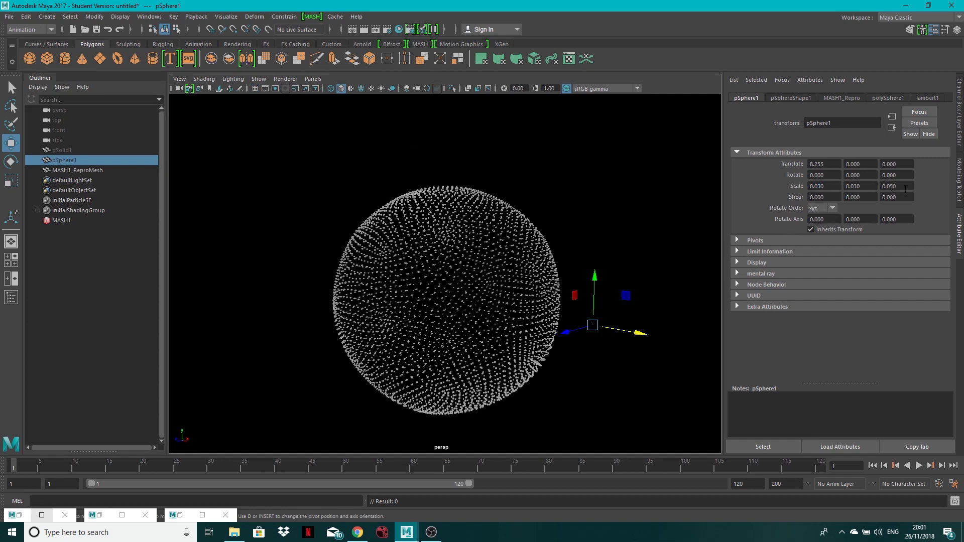
{"action": "double_click", "coordinate": [901, 186]}
{"action": "type", "text": "0.03"}
{"action": "key", "text": "Return"}
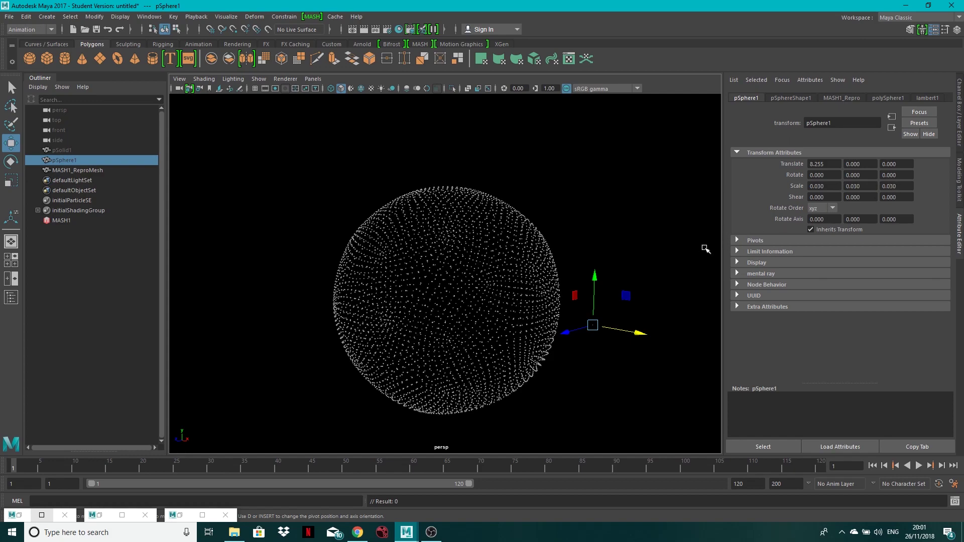
{"action": "left_click_drag", "start_coordinate": [637, 241], "coordinate": [592, 226], "text": "alt"}
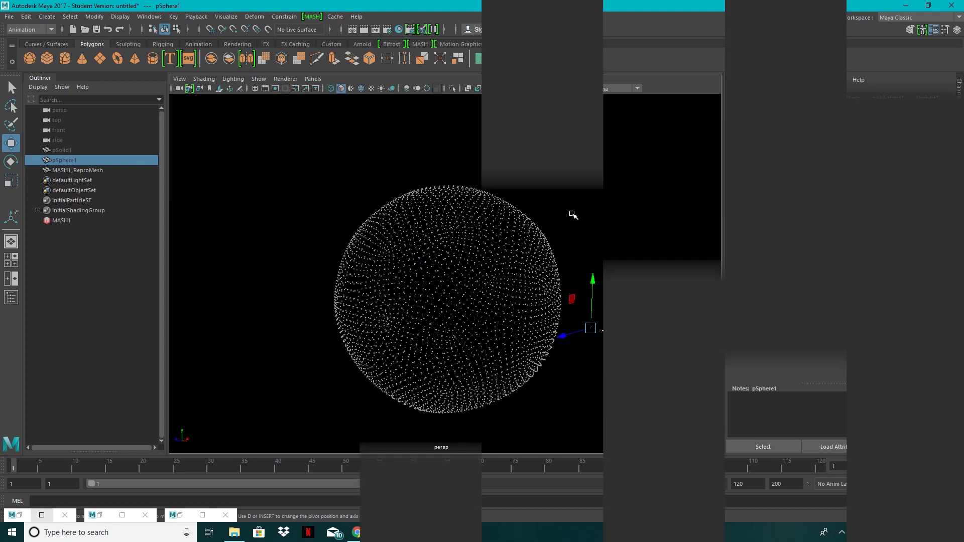